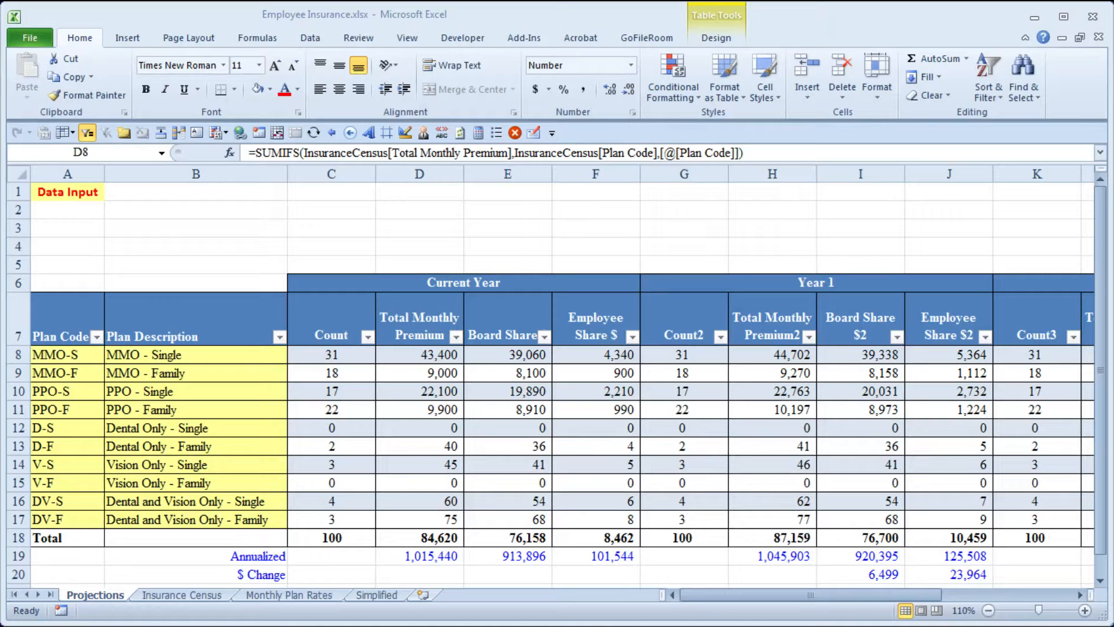
- Open the Simplified sheet of the Employee Insurance workbook
{"action": "left_click", "coordinate": [521, 19]}
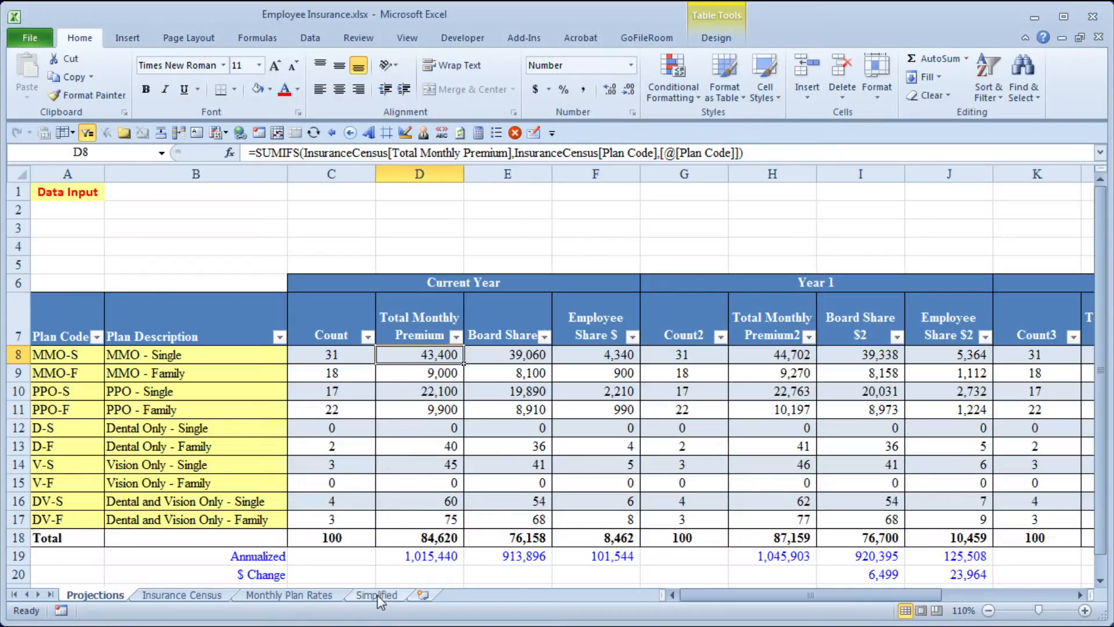
{"action": "left_click", "coordinate": [377, 596]}
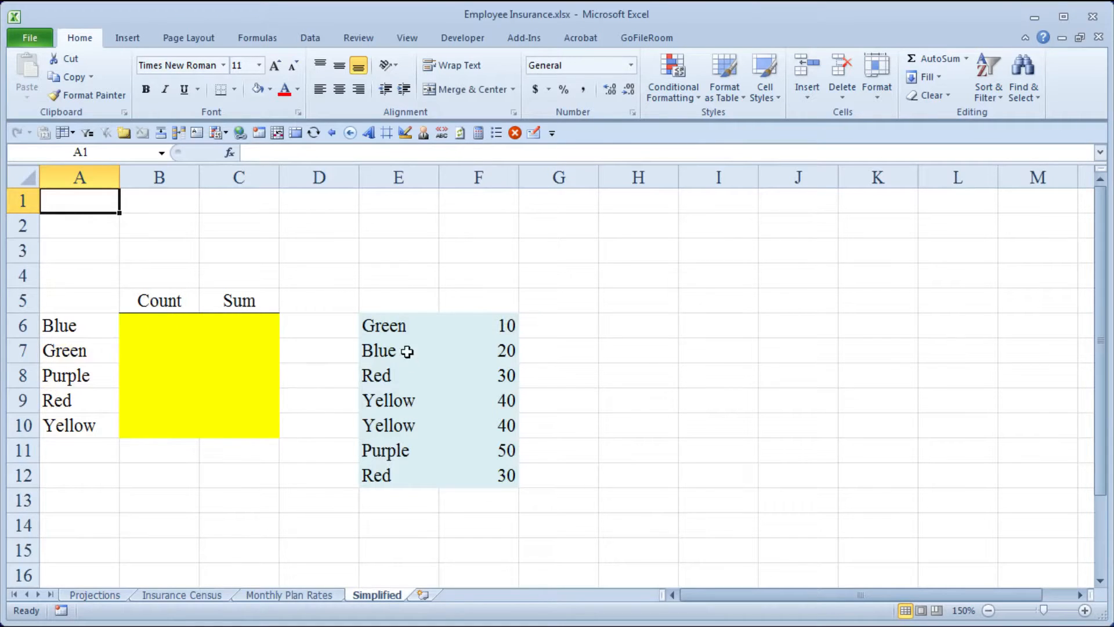
- Examine the colour and amount list in E6:F12 and the empty Count and Sum summary table in A5:C10
{"action": "left_click_drag", "start_coordinate": [385, 322], "coordinate": [472, 470]}
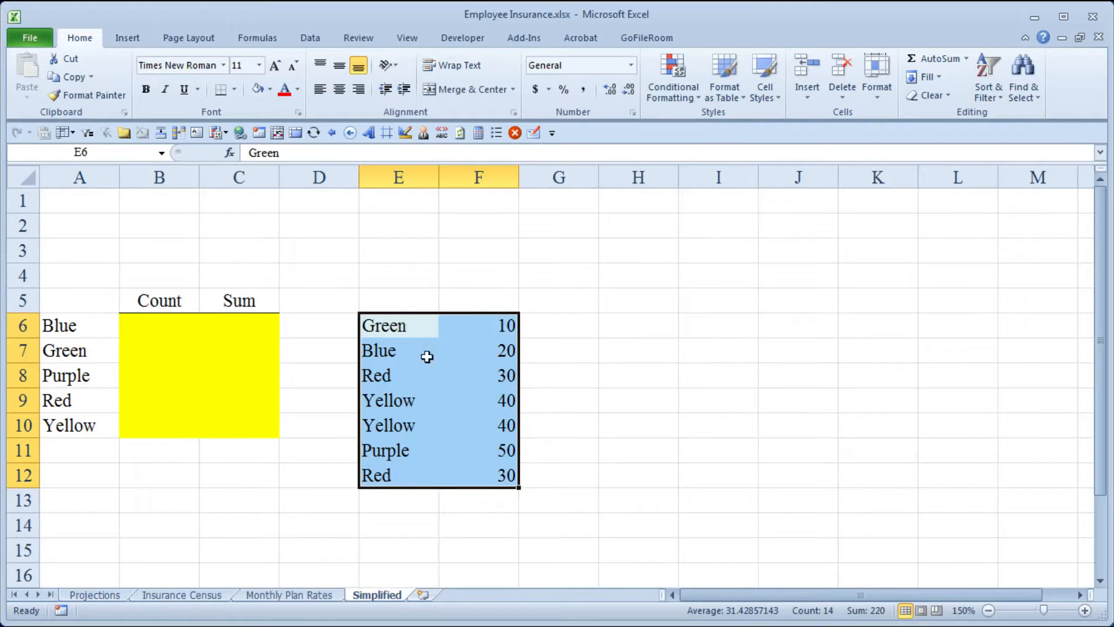
{"action": "left_click_drag", "start_coordinate": [491, 328], "coordinate": [491, 471]}
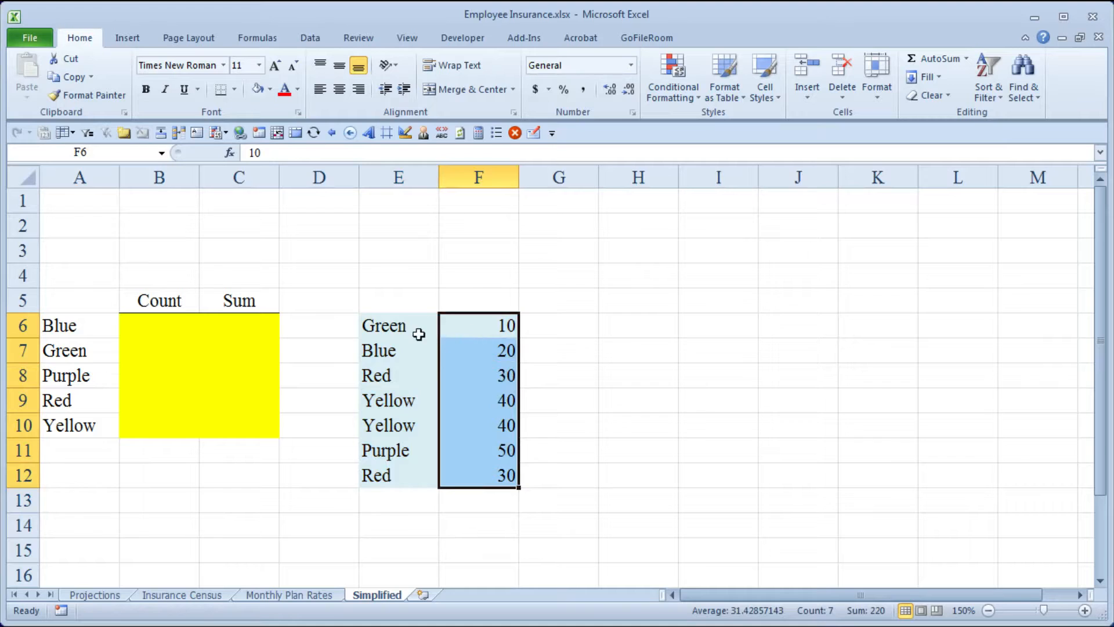
{"action": "left_click", "coordinate": [89, 306]}
{"action": "left_click_drag", "start_coordinate": [89, 306], "coordinate": [219, 429]}
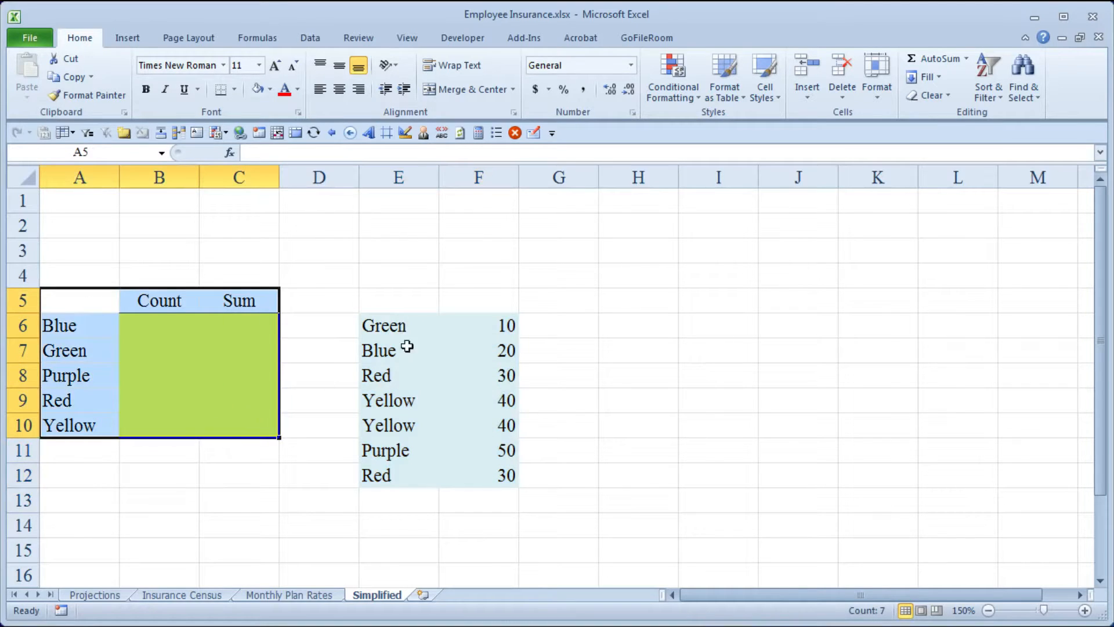
{"action": "left_click", "coordinate": [80, 329]}
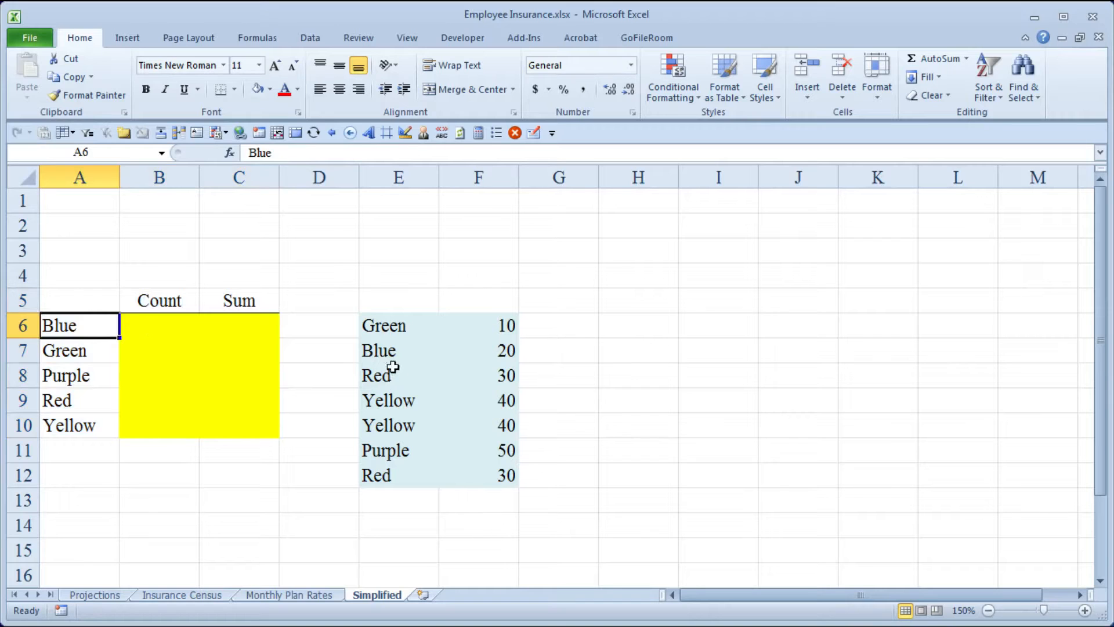
{"action": "left_click_drag", "start_coordinate": [378, 351], "coordinate": [496, 352]}
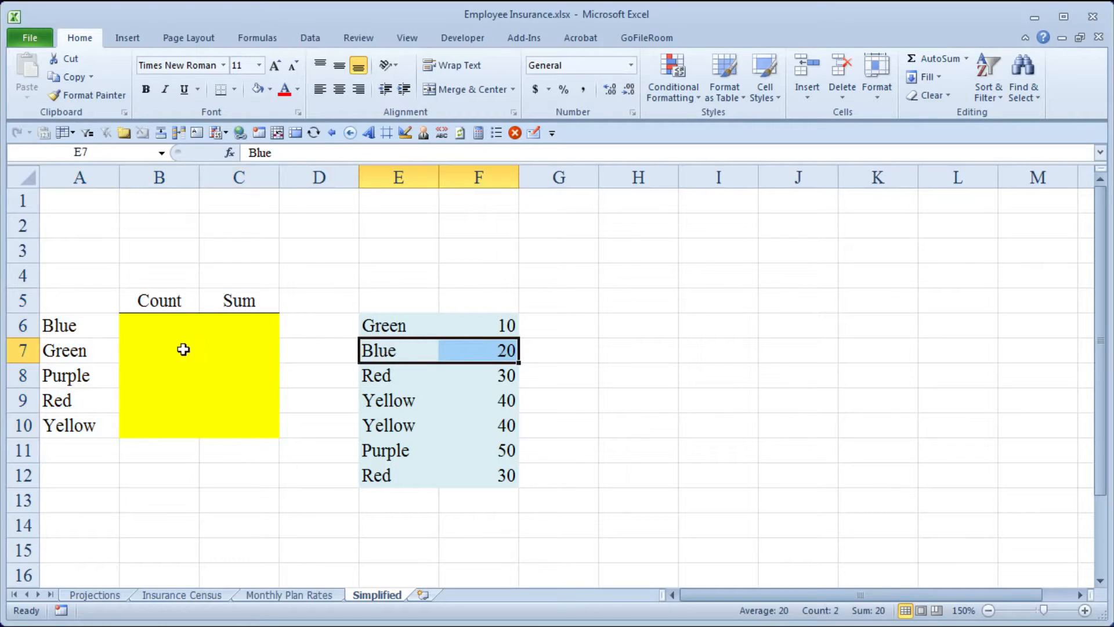
{"action": "left_click", "coordinate": [234, 349]}
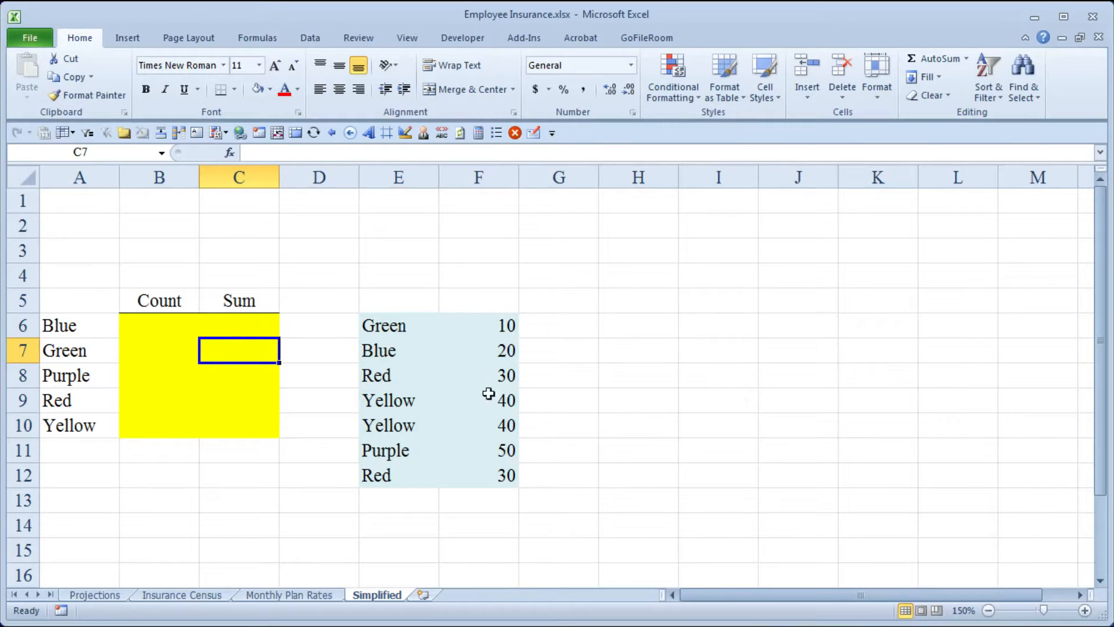
- Start a COUNTIFS formula in B6, the Blue row's Count cell, with the absolute criteria range $E$6:$E$12
{"action": "left_click", "coordinate": [162, 324]}
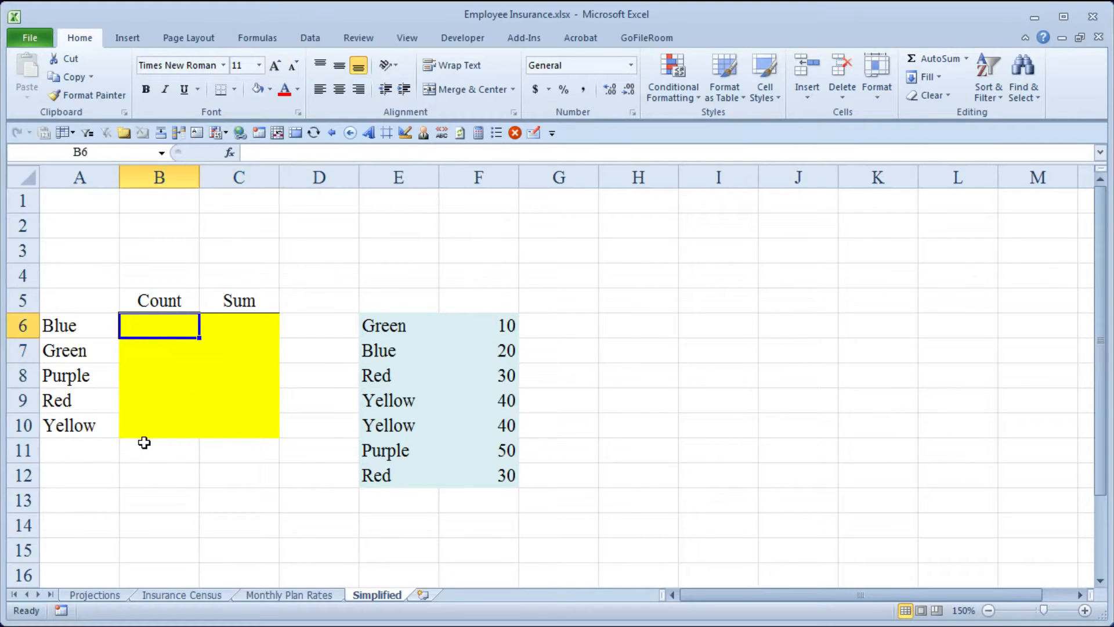
{"action": "type", "text": "="}
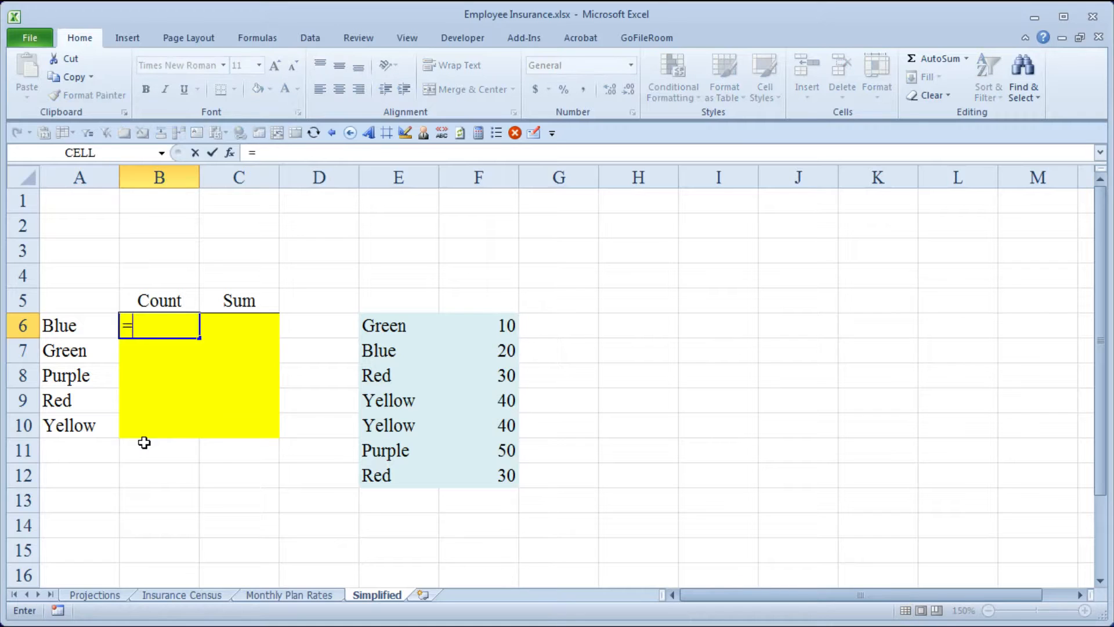
{"action": "type", "text": "count"}
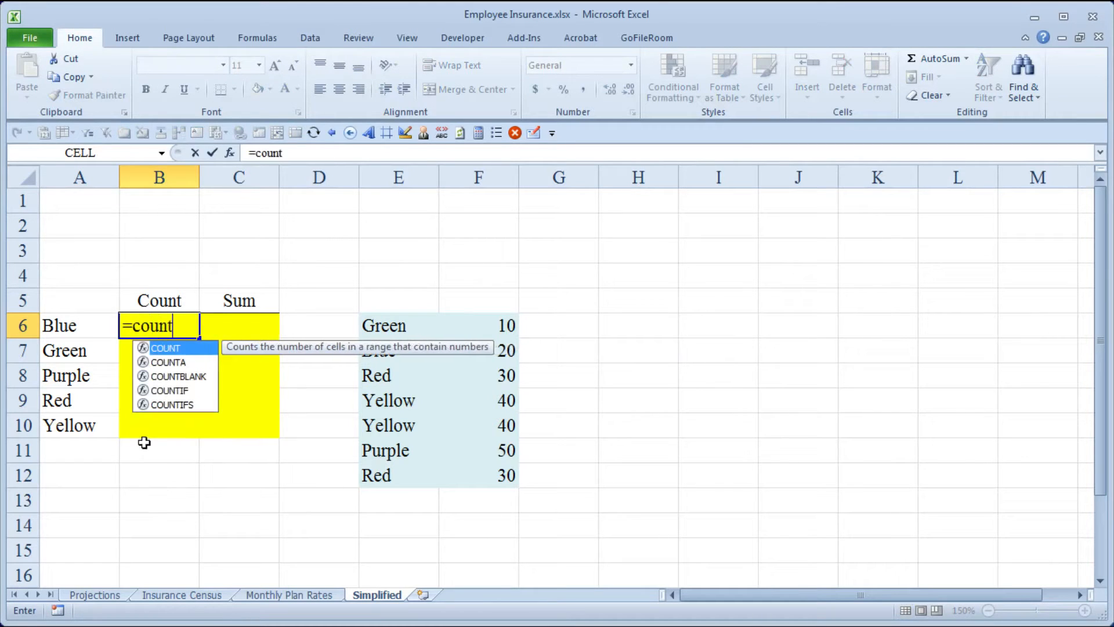
{"action": "type", "text": "i"}
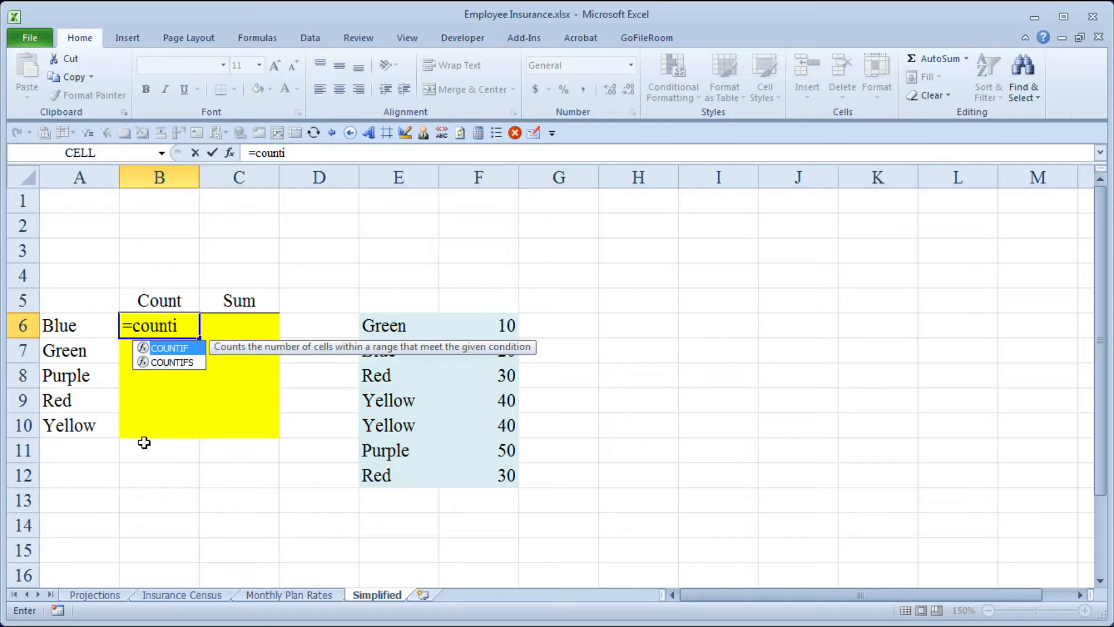
{"action": "key", "text": "Down"}
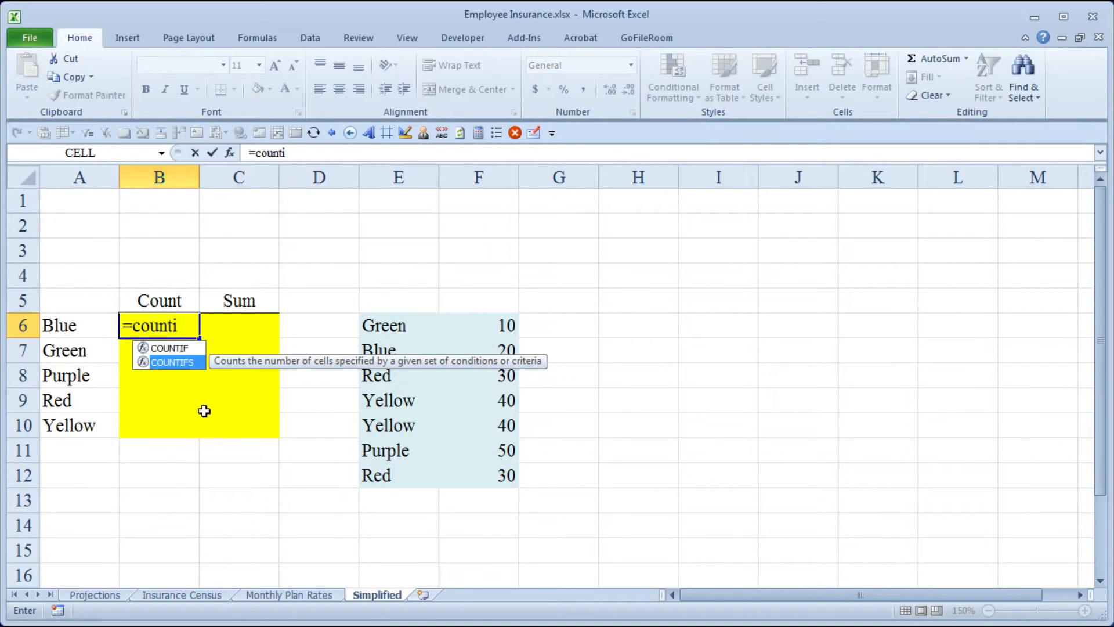
{"action": "key", "text": "Tab"}
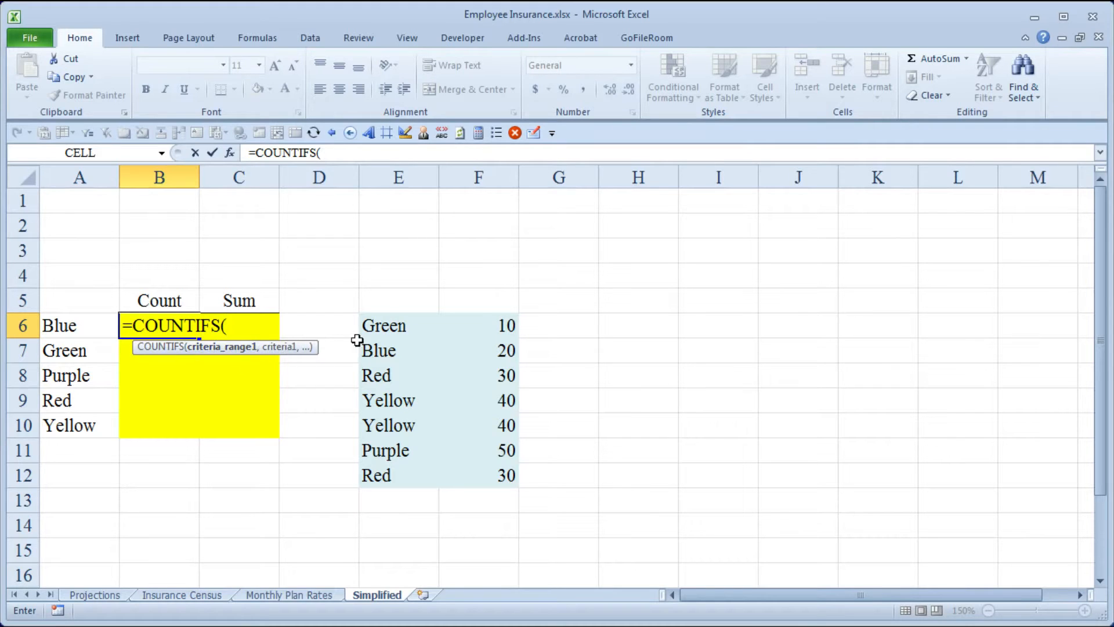
{"action": "left_click_drag", "start_coordinate": [386, 330], "coordinate": [392, 473]}
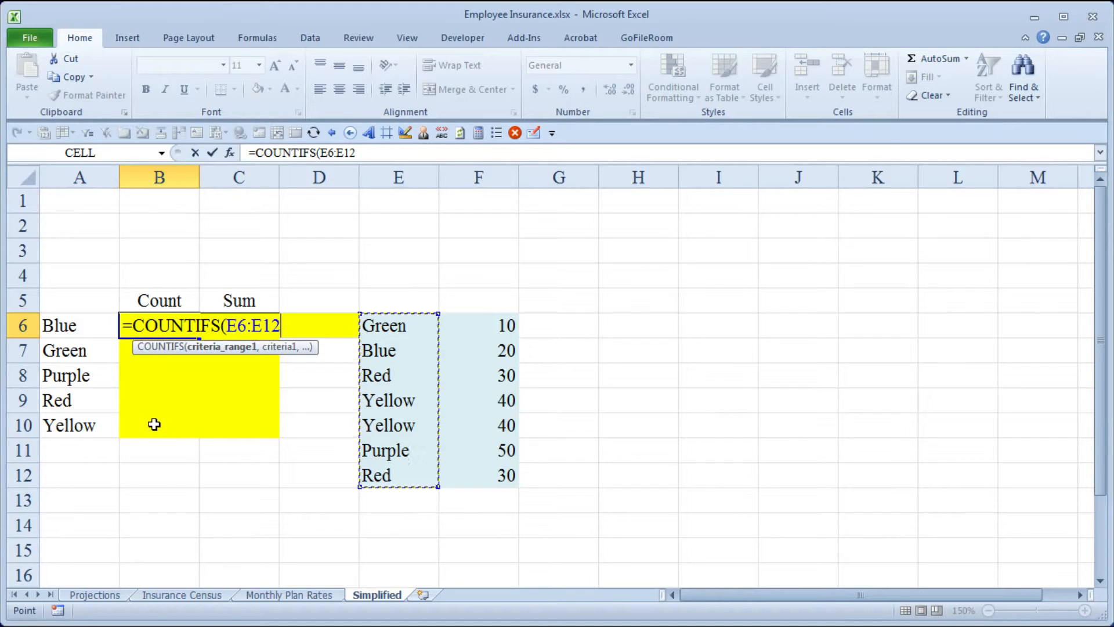
{"action": "key", "text": "F4"}
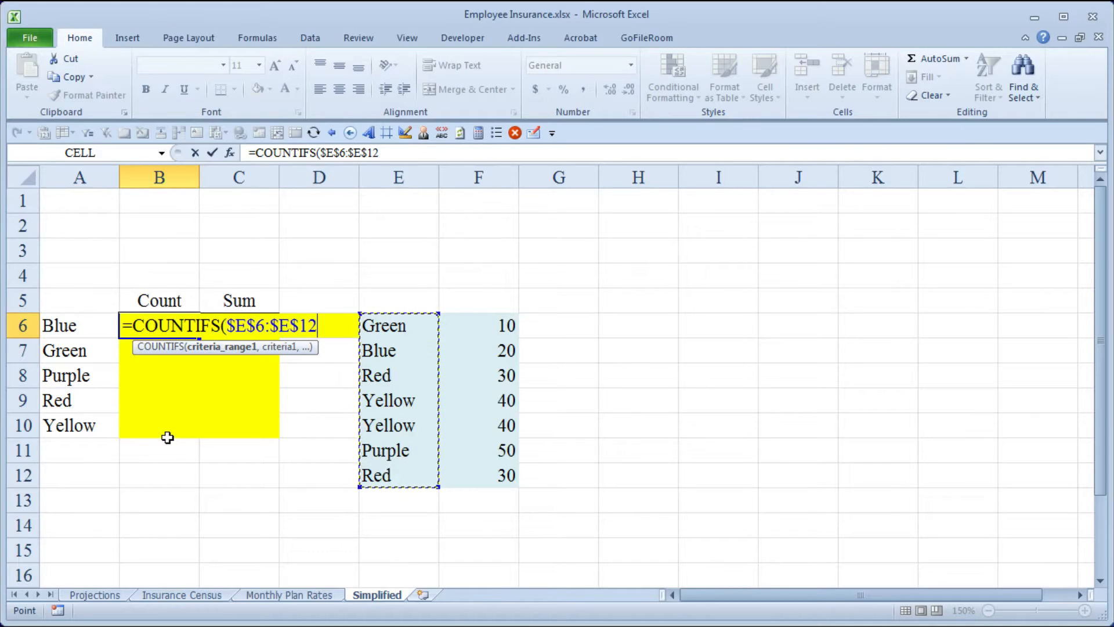
{"action": "type", "text": ","}
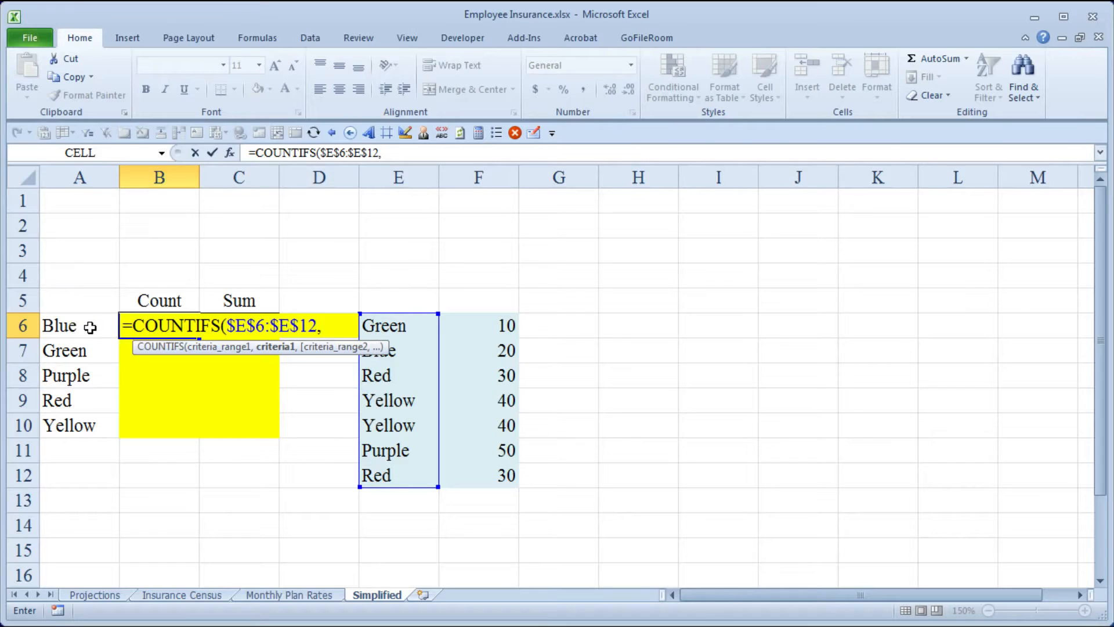
- Finish the COUNTIFS formula with A6 as its criterion and fill it down the Count column to B10
{"action": "left_click", "coordinate": [89, 327]}
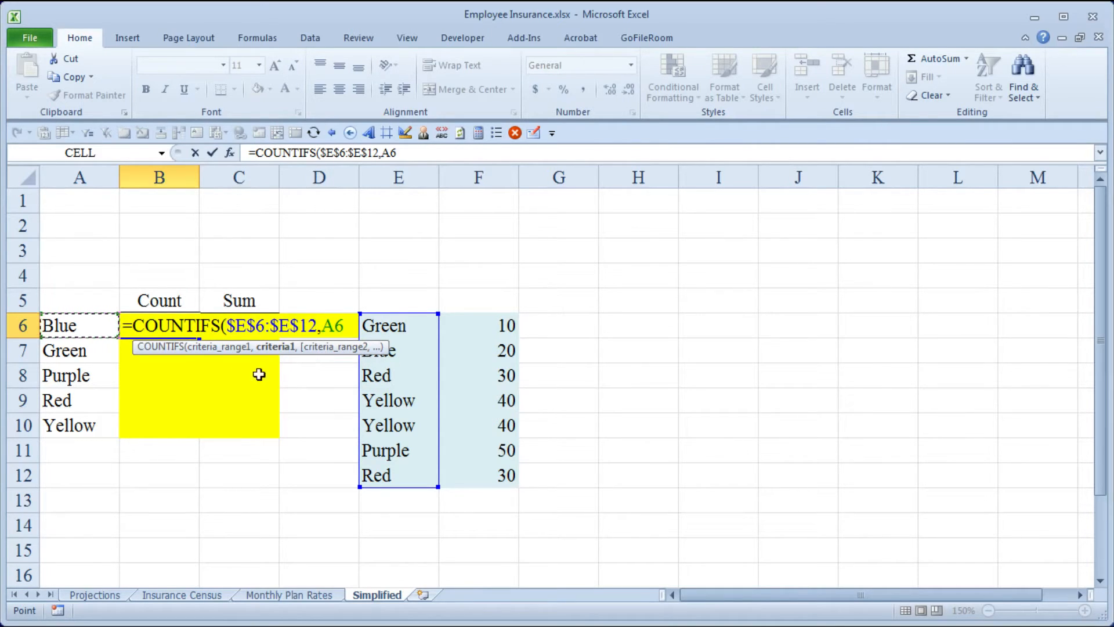
{"action": "type", "text": ")"}
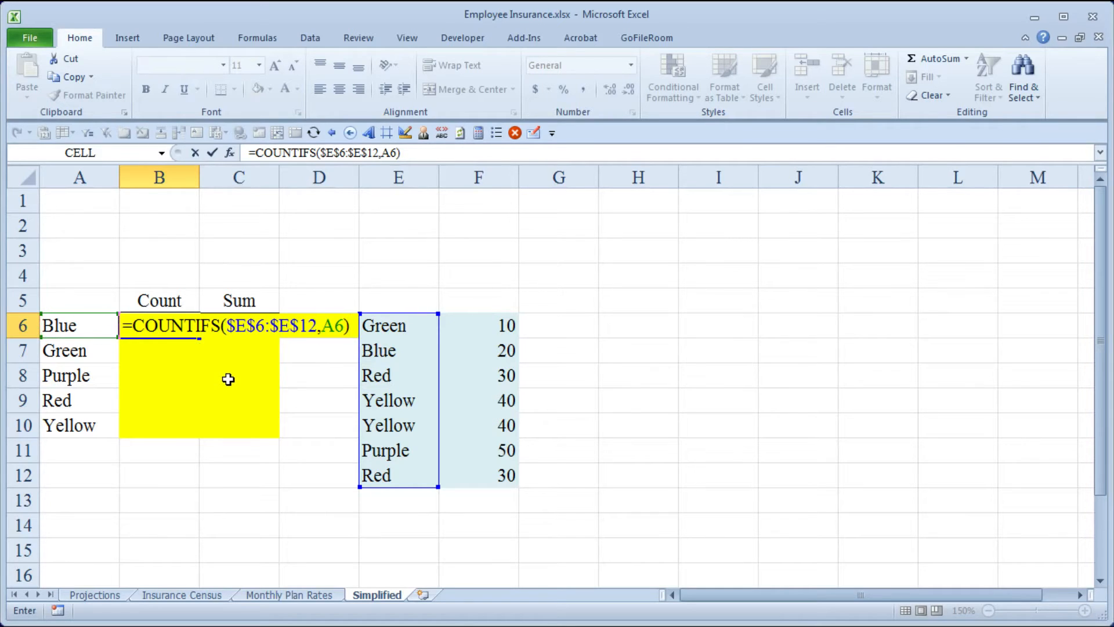
{"action": "key", "text": "ctrl+Return"}
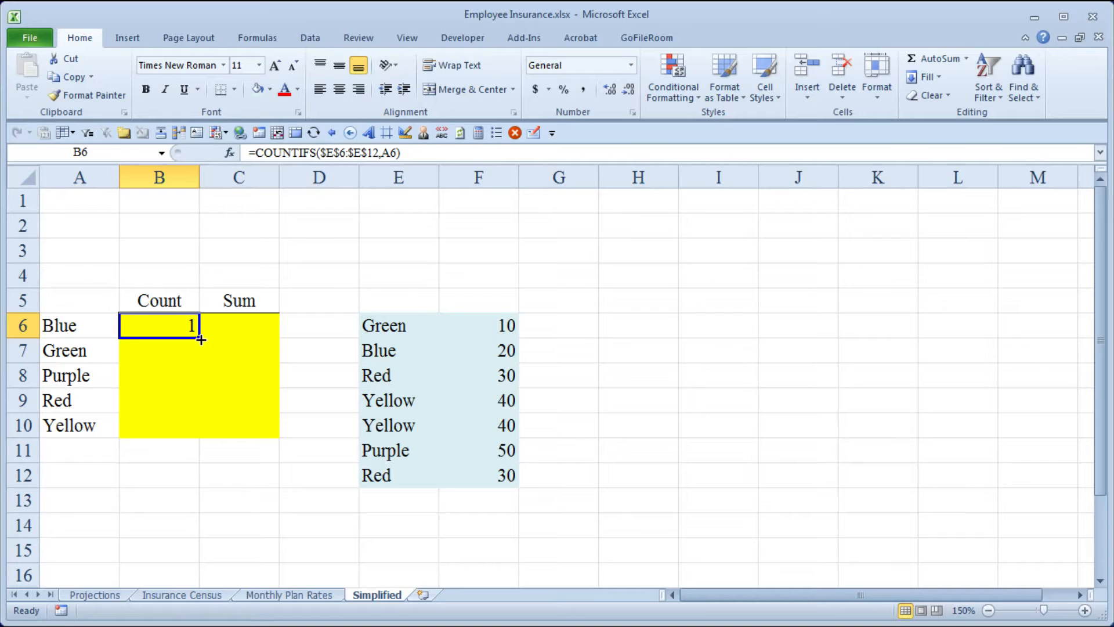
{"action": "double_click", "coordinate": [199, 337]}
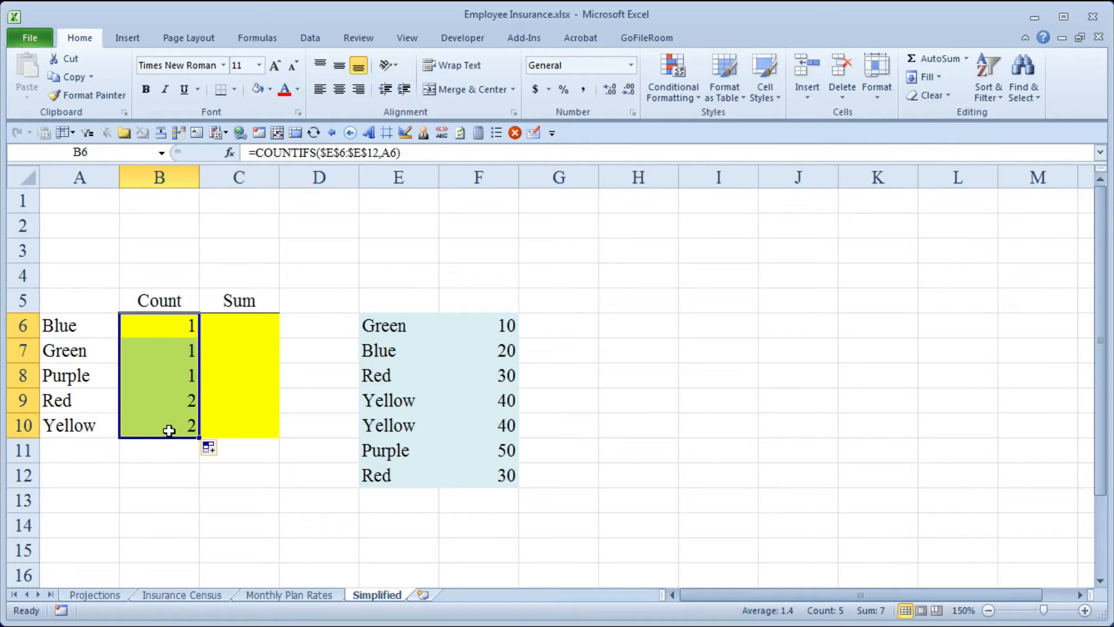
- Check the copied COUNTIFS formulas for Blue, Red and Yellow and review the counts in B6:B10
{"action": "left_click", "coordinate": [163, 329]}
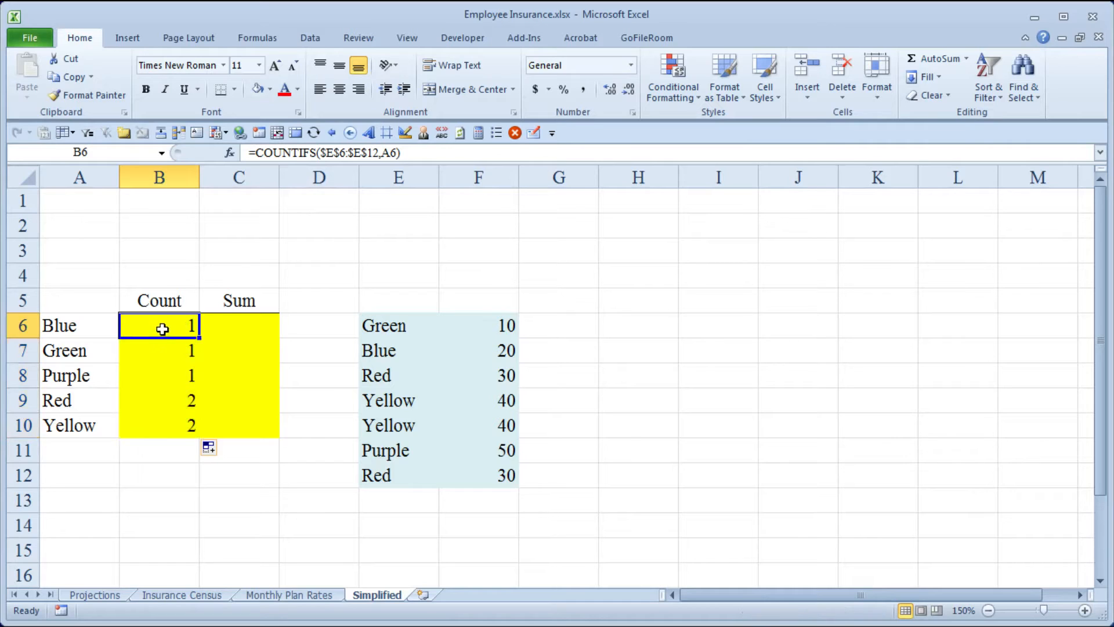
{"action": "left_click", "coordinate": [170, 400]}
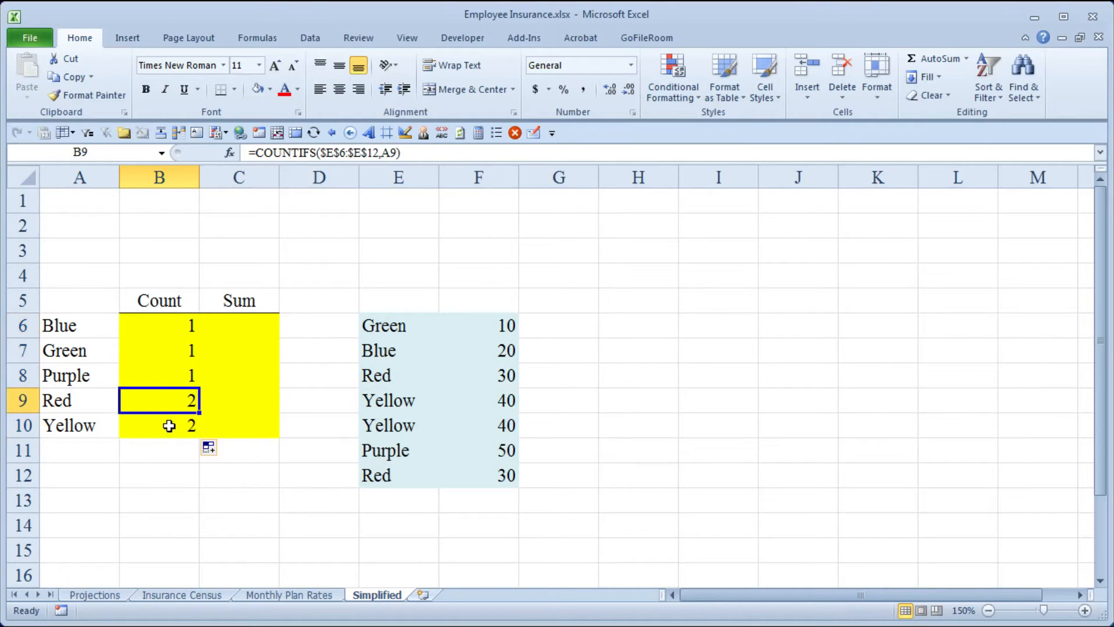
{"action": "left_click", "coordinate": [169, 426]}
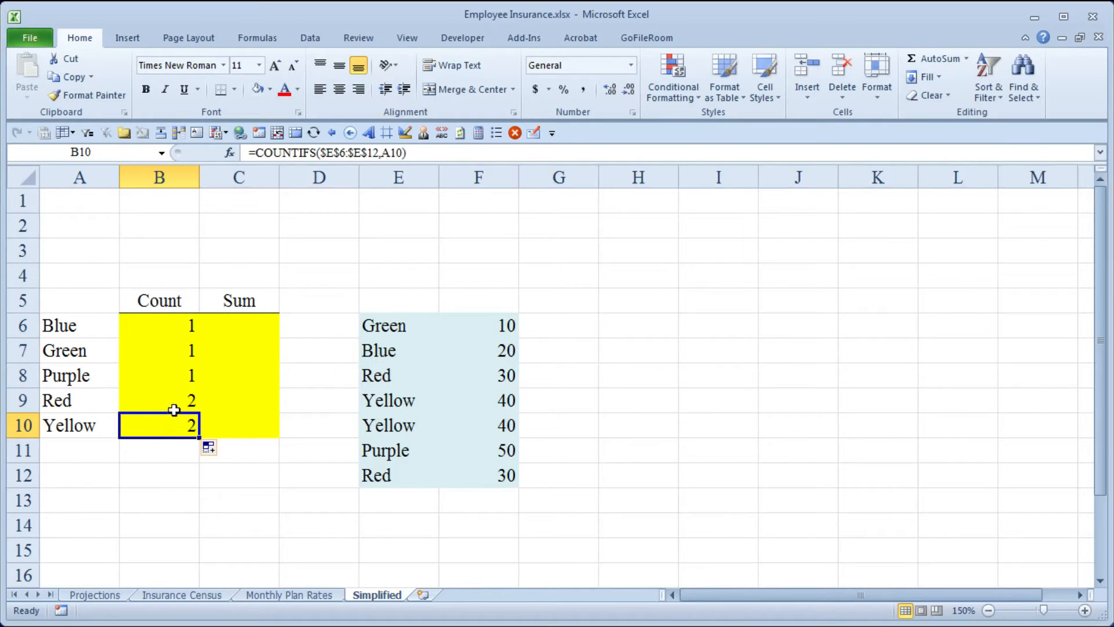
{"action": "left_click", "coordinate": [190, 327]}
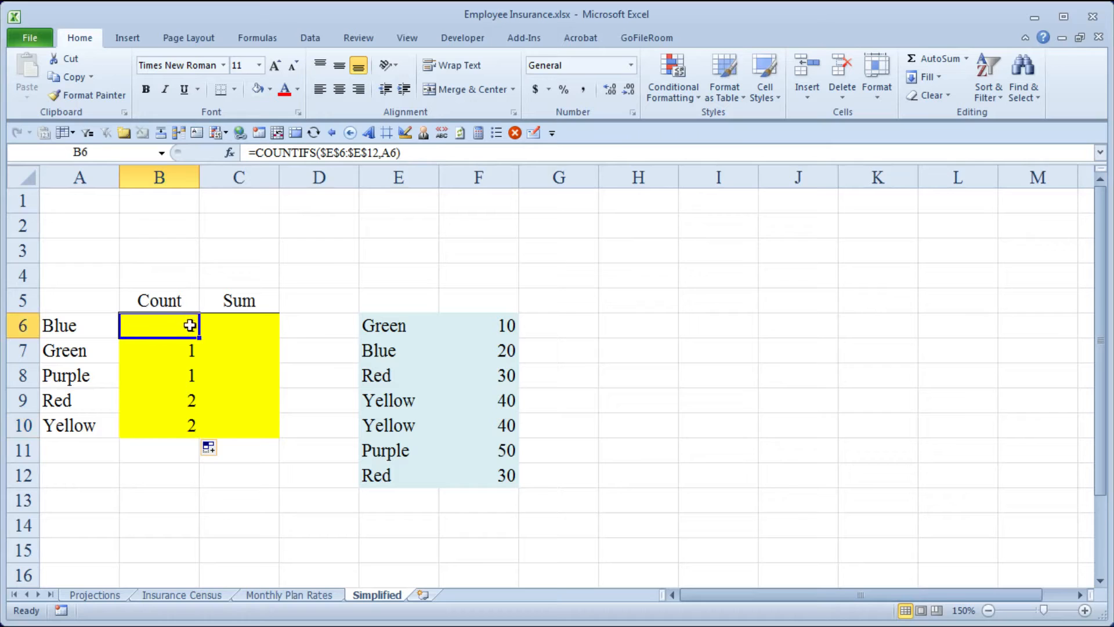
{"action": "left_click", "coordinate": [251, 326]}
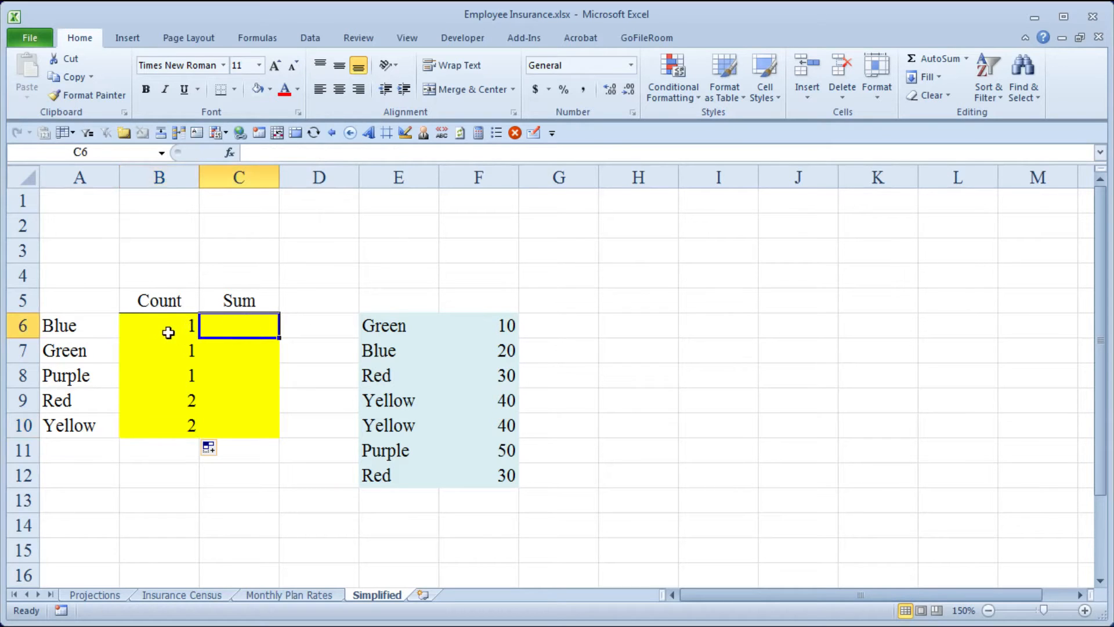
{"action": "left_click_drag", "start_coordinate": [166, 326], "coordinate": [169, 426]}
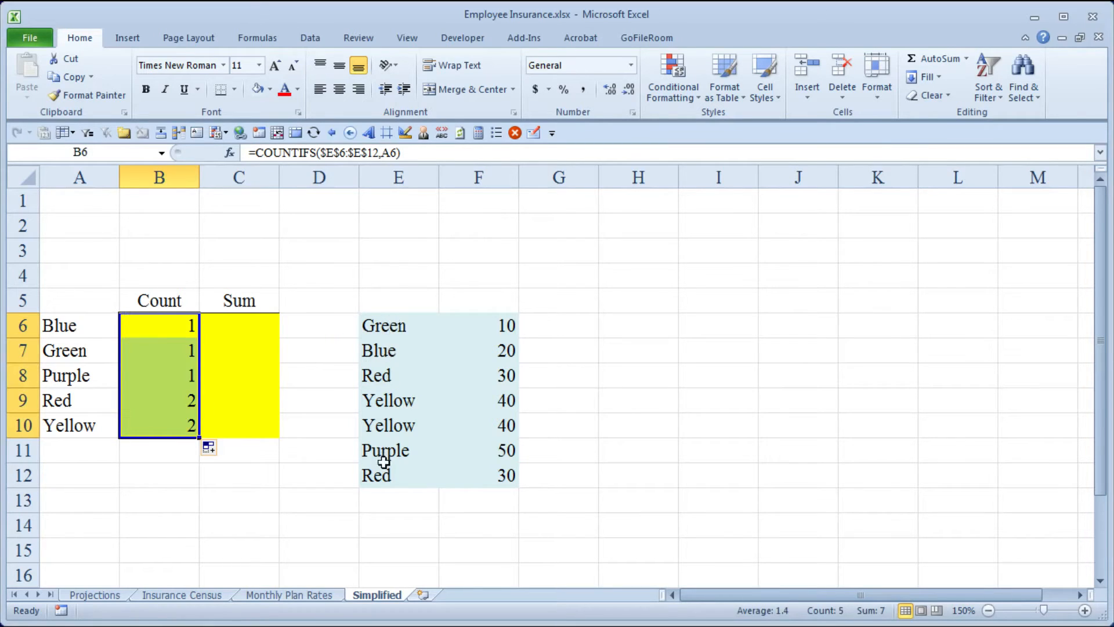
- Start a SUMIFS formula in C6, the Blue row's Sum cell, with the absolute sum range $F$6:$F$12
{"action": "left_click", "coordinate": [245, 325]}
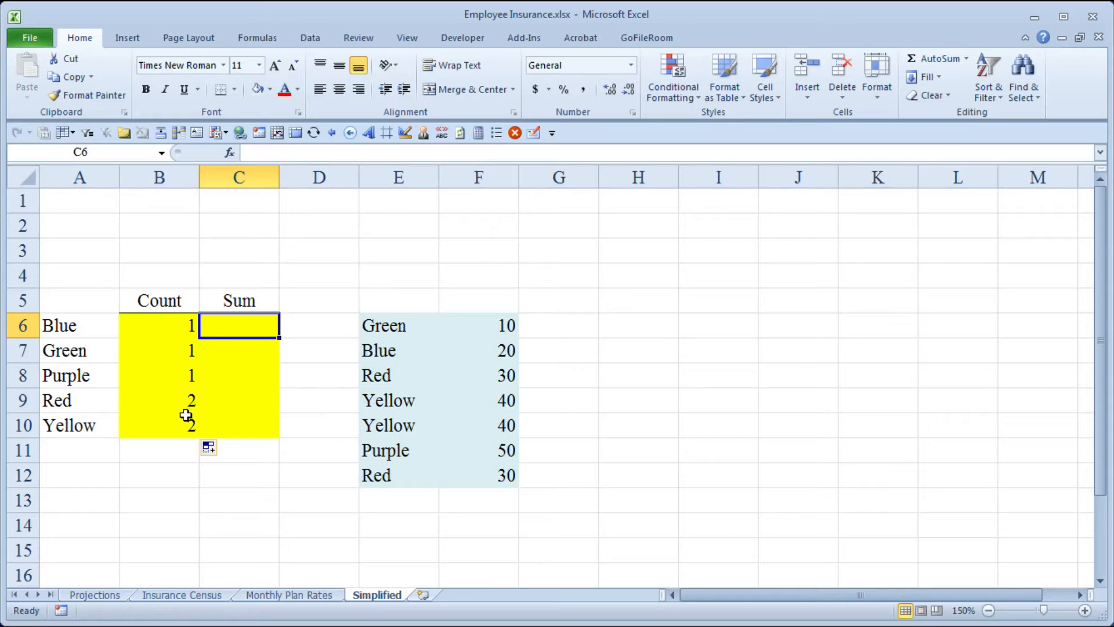
{"action": "type", "text": "="}
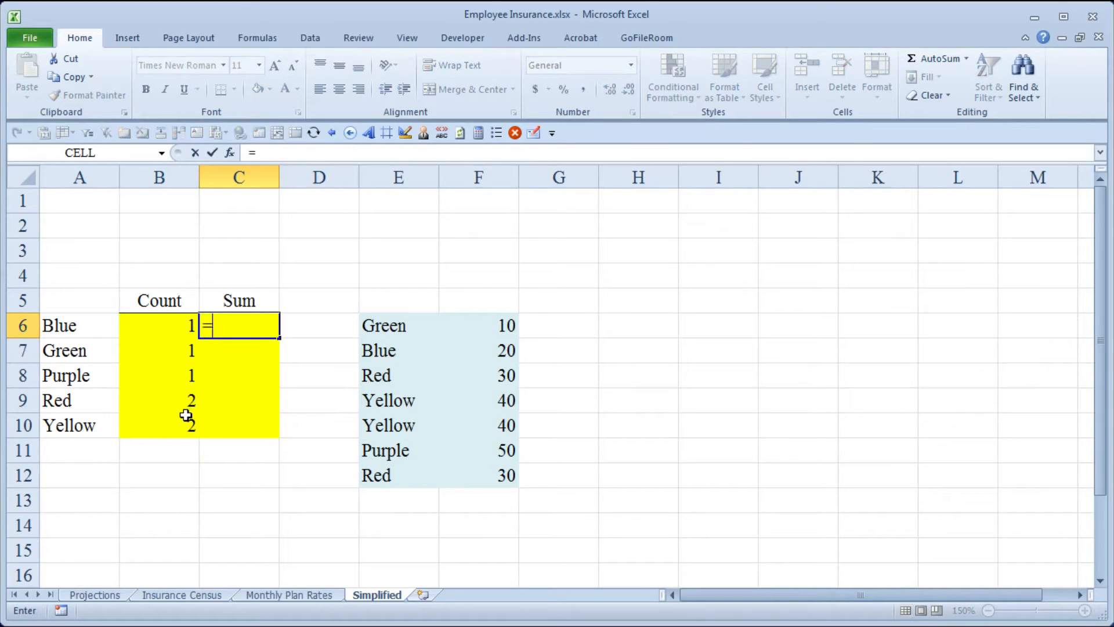
{"action": "type", "text": "sumi"}
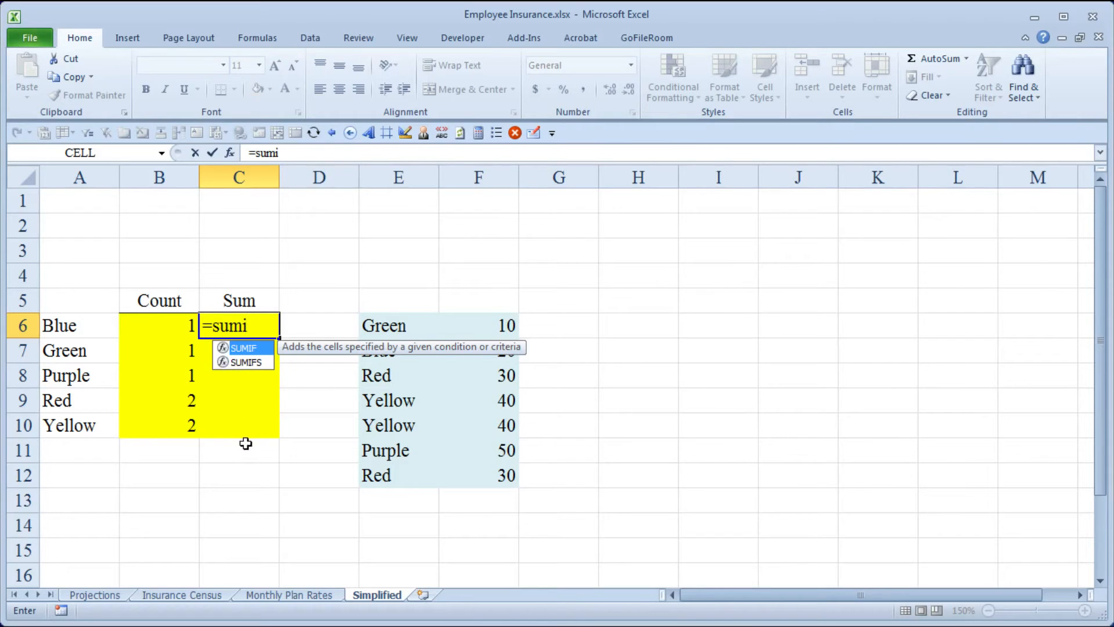
{"action": "key", "text": "Down"}
{"action": "key", "text": "Tab"}
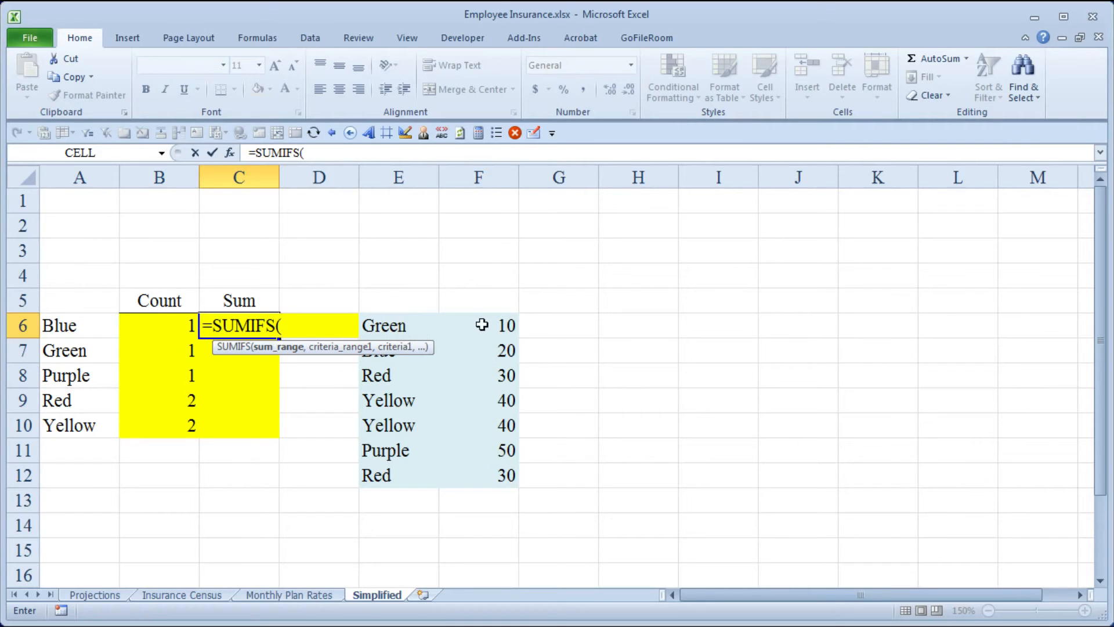
{"action": "left_click_drag", "start_coordinate": [485, 323], "coordinate": [488, 470]}
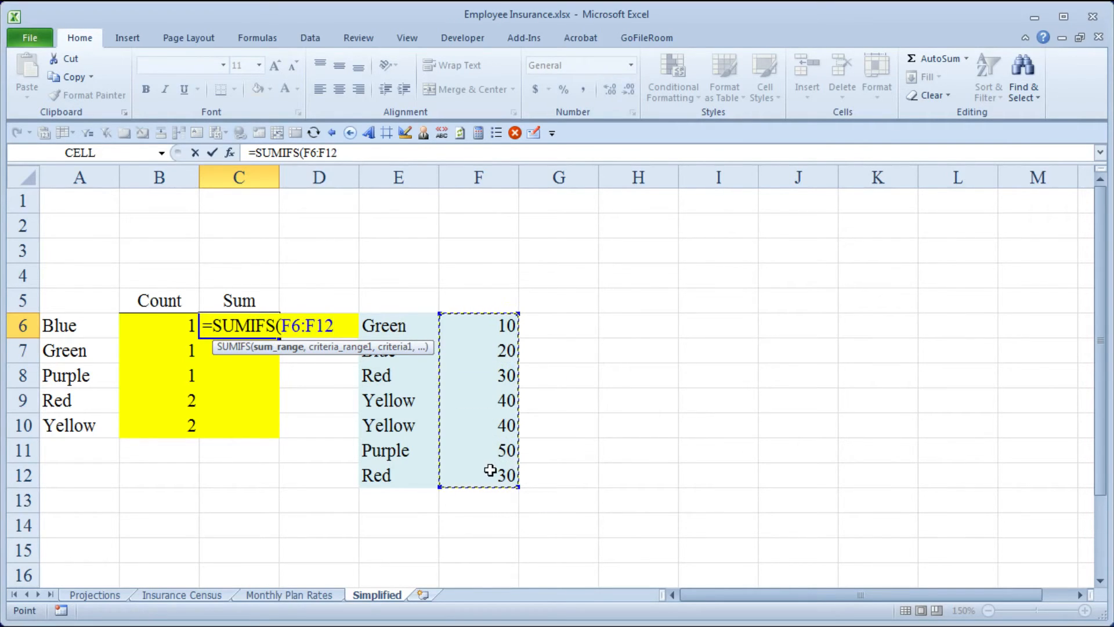
{"action": "key", "text": "F4"}
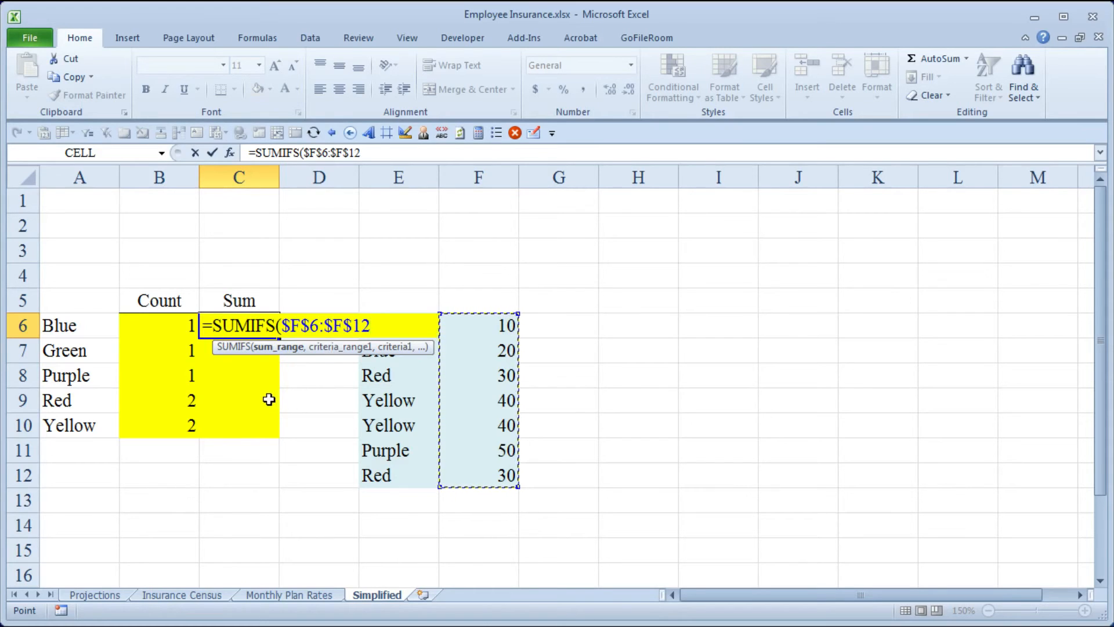
{"action": "type", "text": ","}
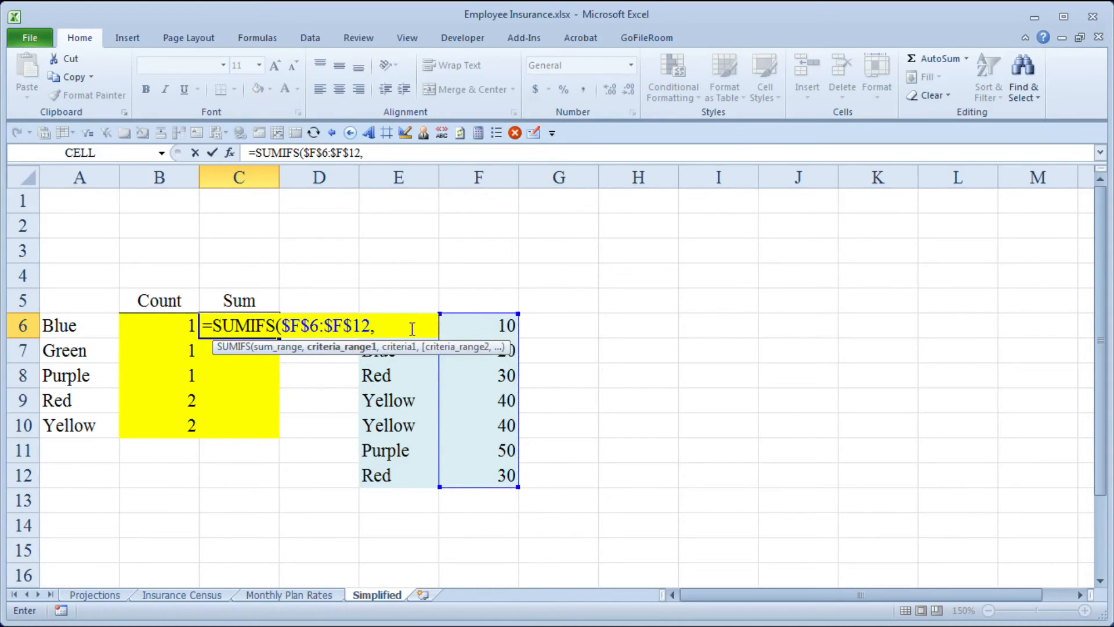
- Add the absolute criteria range $E$6:$E$12 to the SUMIFS formula in C6
{"action": "left_click", "coordinate": [419, 302]}
{"action": "key", "text": "Down"}
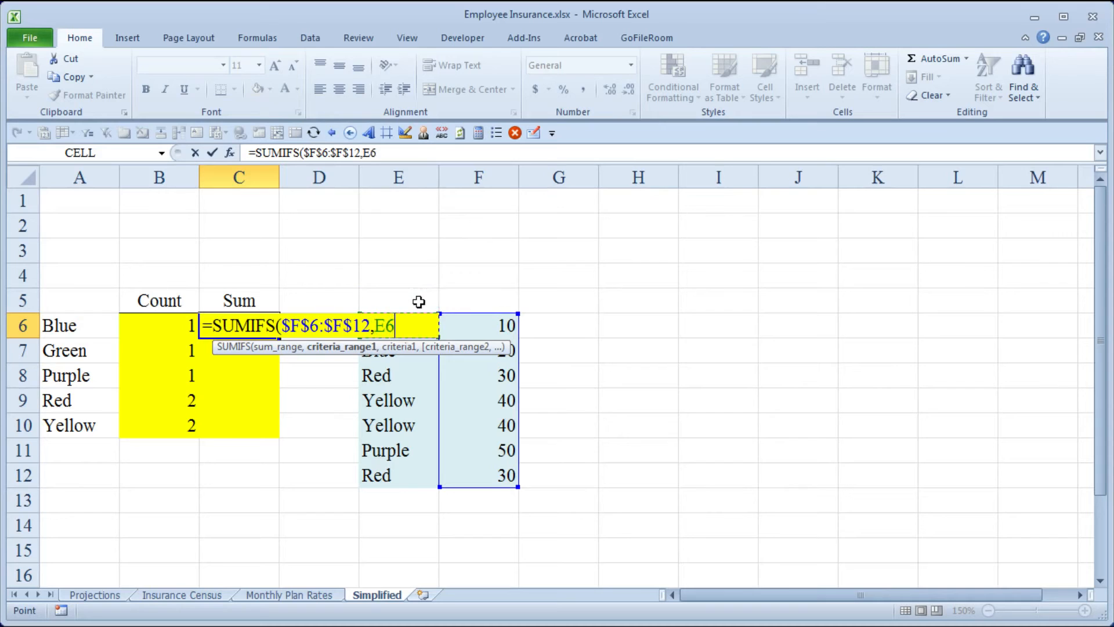
{"action": "key", "text": "ctrl+shift+Down"}
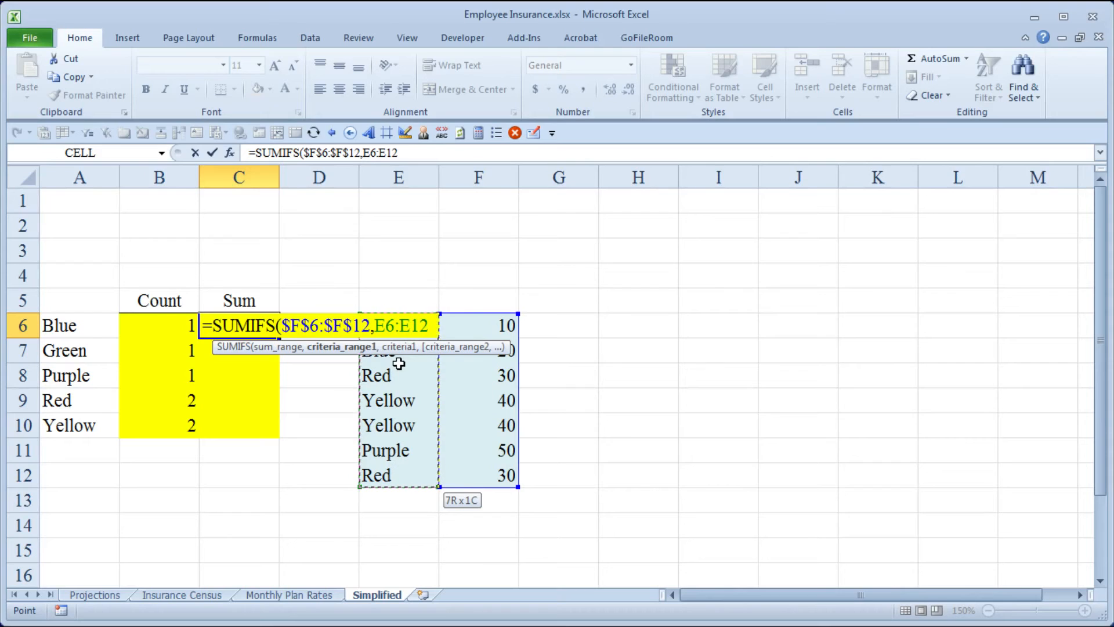
{"action": "key", "text": "F4"}
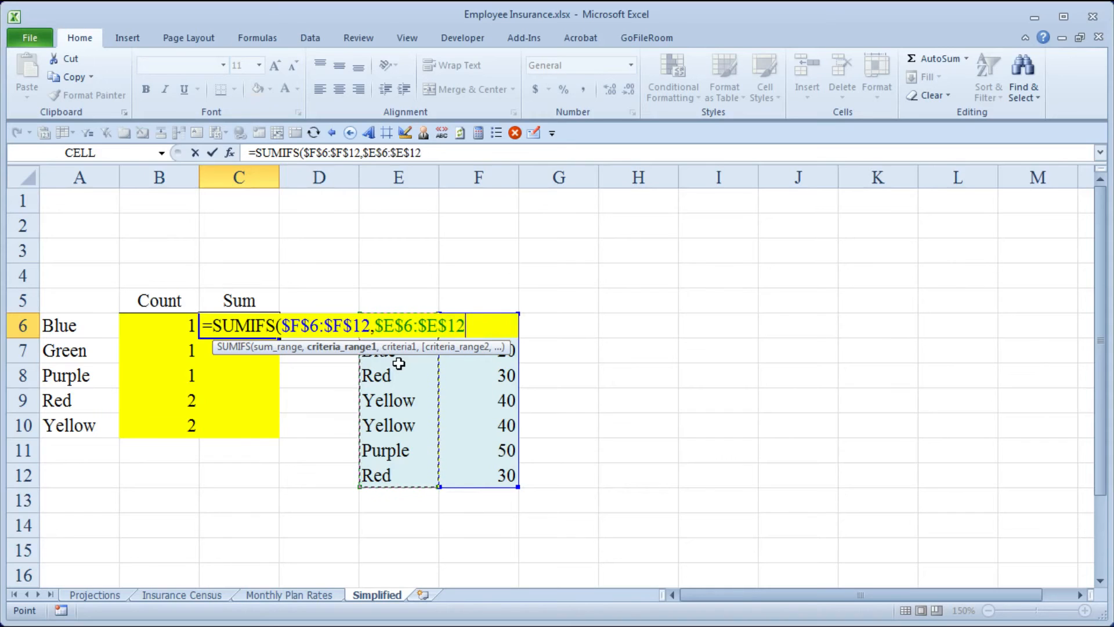
{"action": "type", "text": ","}
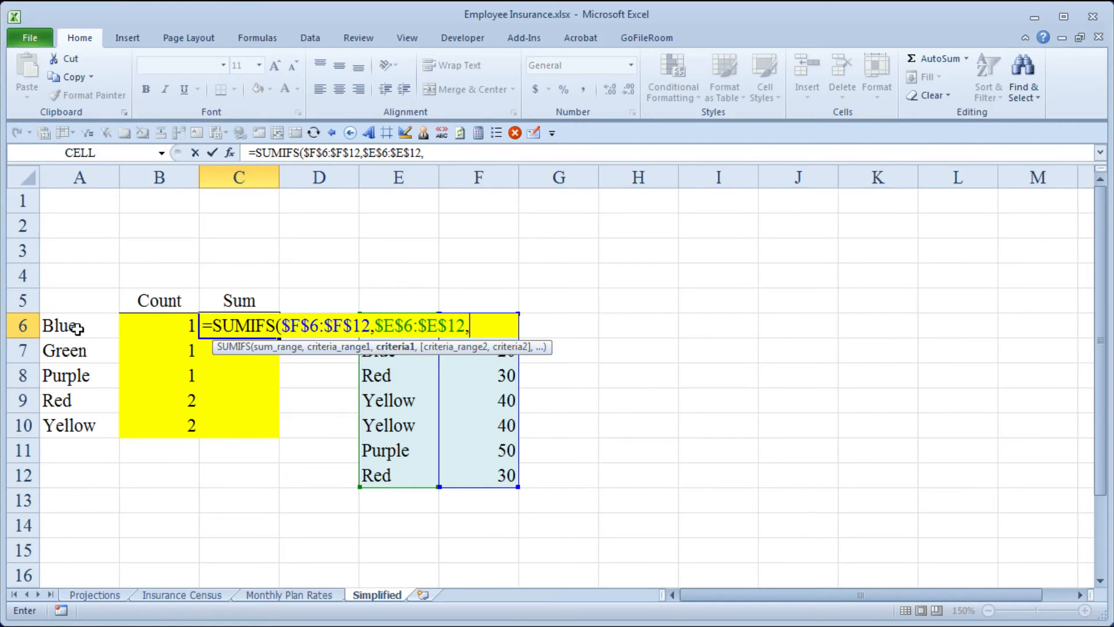
- Complete the SUMIFS formula with A6 as its criterion and fill it down the Sum column to C10
{"action": "left_click", "coordinate": [78, 327]}
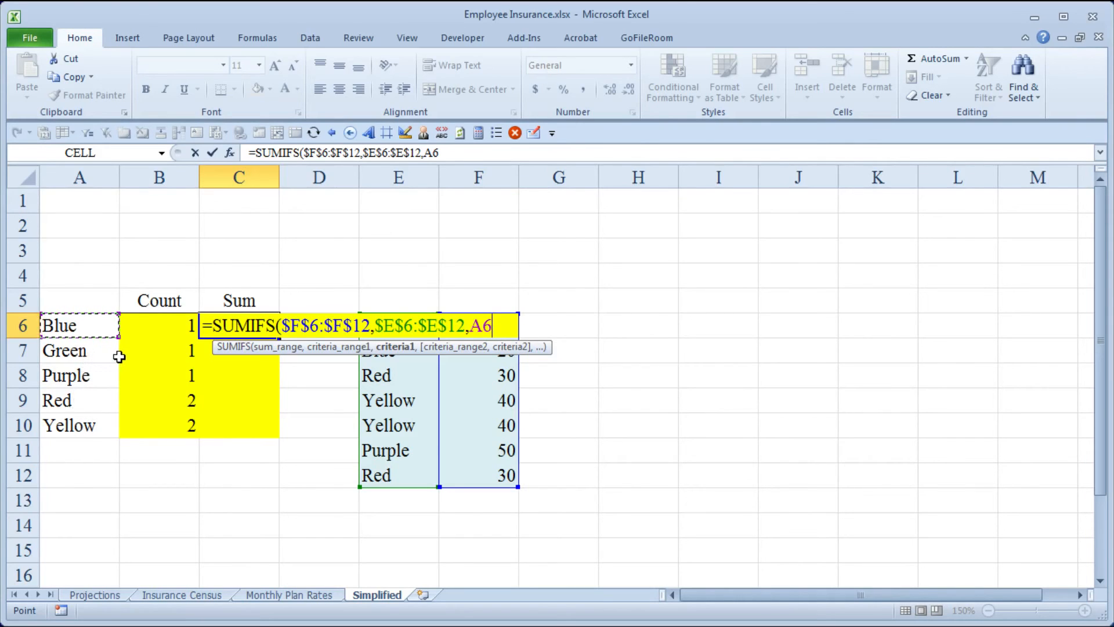
{"action": "type", "text": ")"}
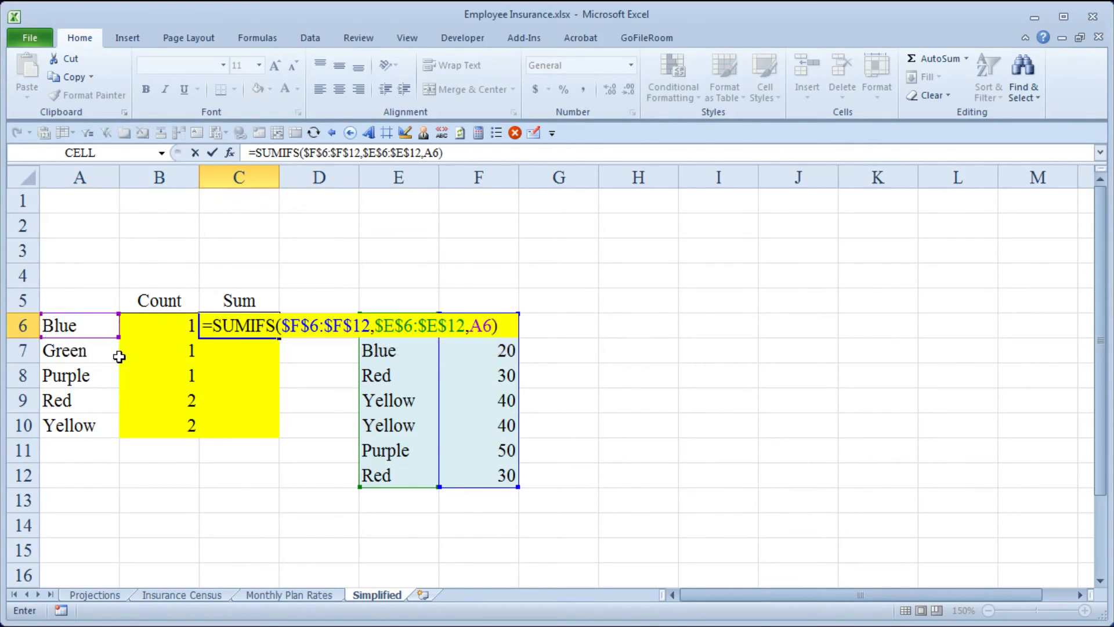
{"action": "key", "text": "ctrl+Return"}
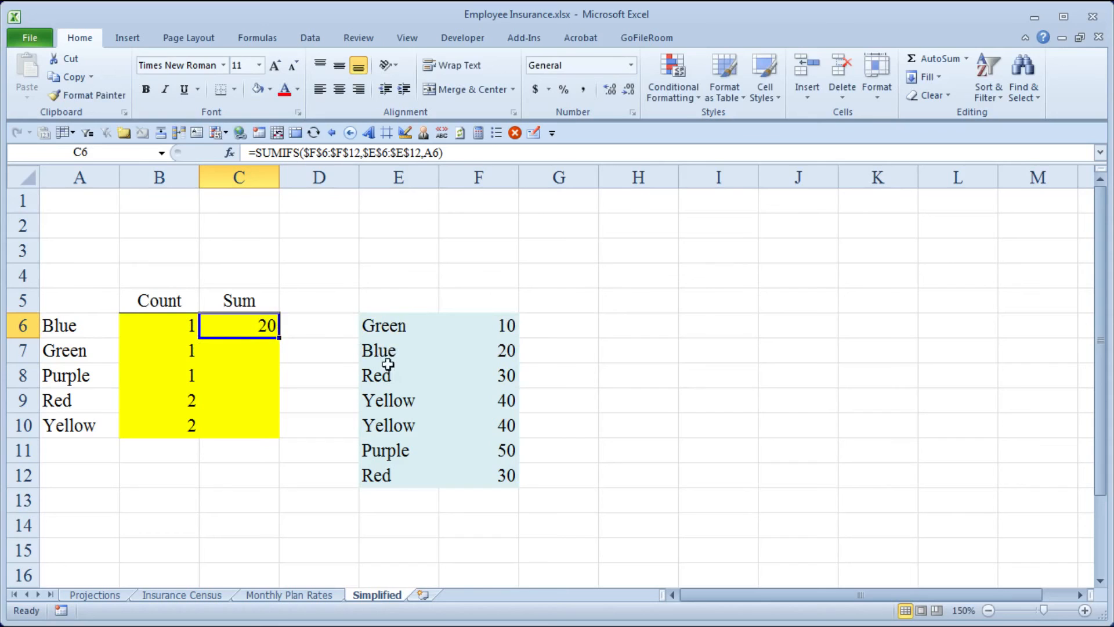
{"action": "double_click", "coordinate": [279, 338]}
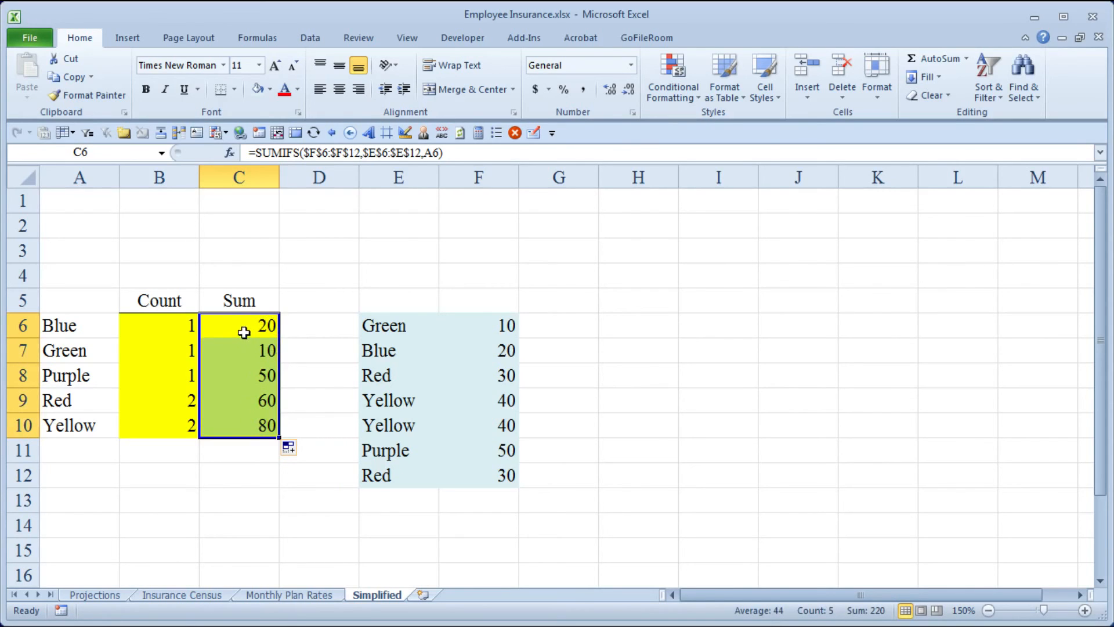
- Check the Red row's count and sum in B9 and C9 against the Red entries in E8:F8 and E12:F12
{"action": "left_click", "coordinate": [78, 399]}
{"action": "left_click", "coordinate": [165, 398]}
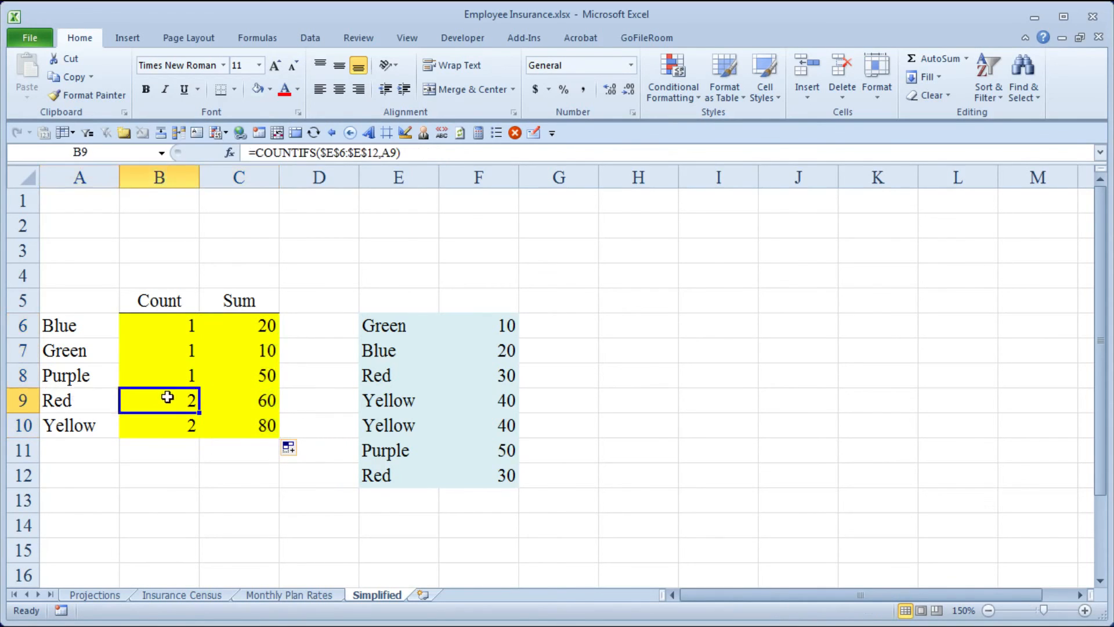
{"action": "left_click", "coordinate": [384, 383]}
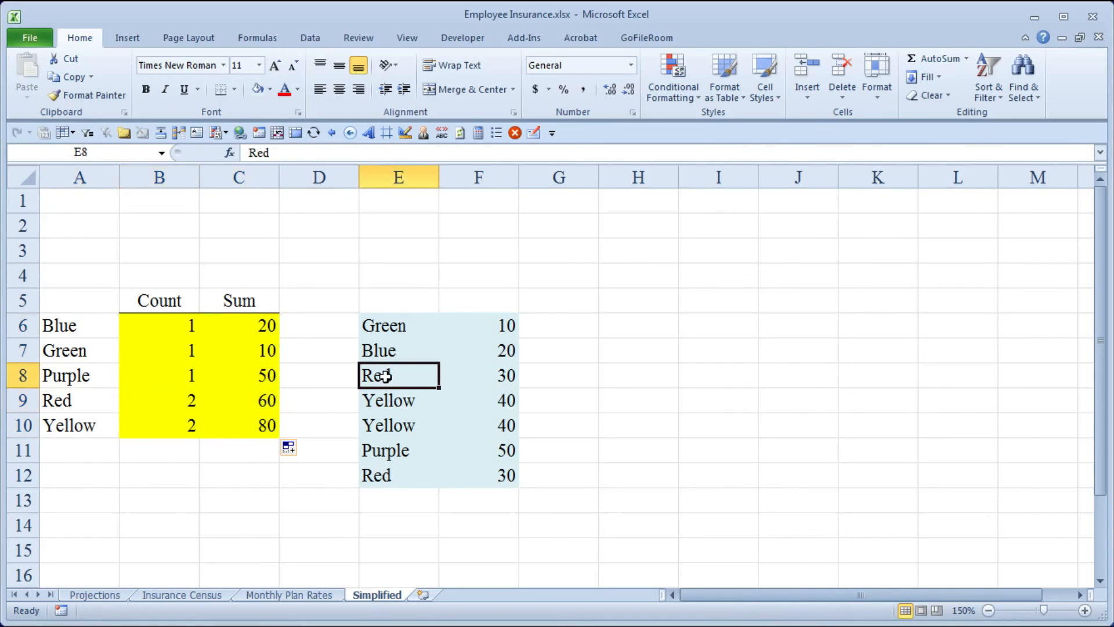
{"action": "left_click", "coordinate": [378, 475]}
{"action": "left_click", "coordinate": [509, 378]}
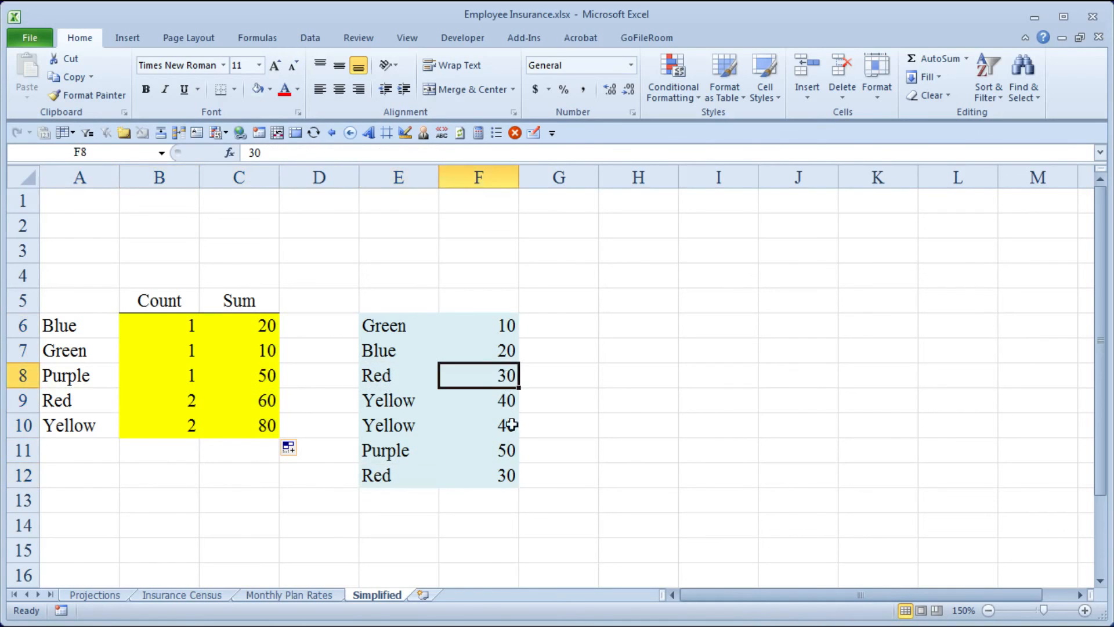
{"action": "left_click", "coordinate": [506, 473]}
{"action": "left_click", "coordinate": [265, 400]}
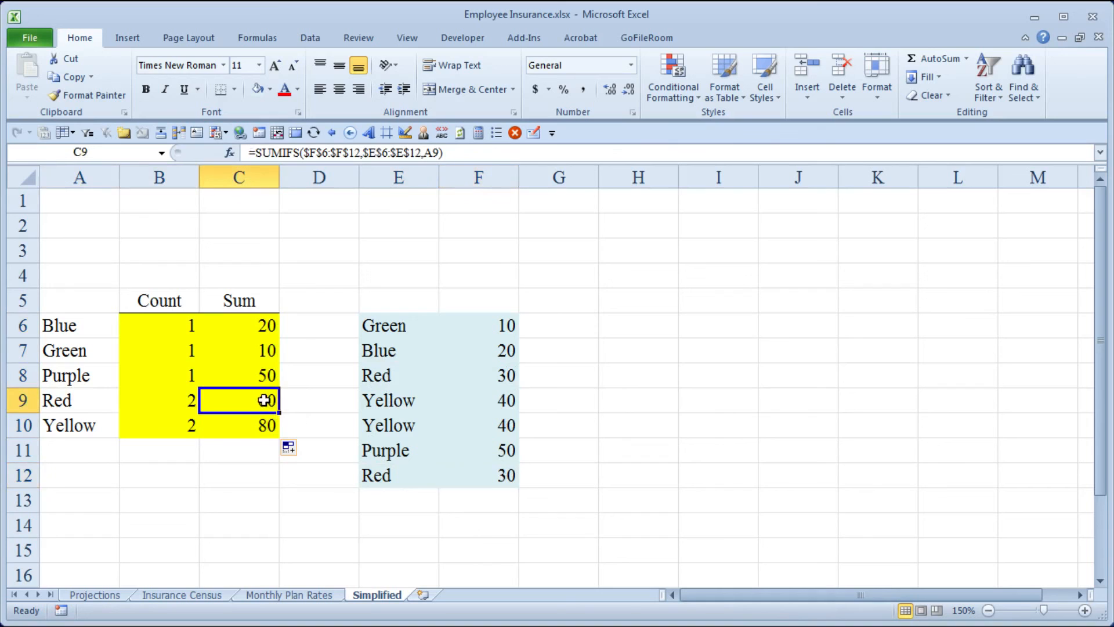